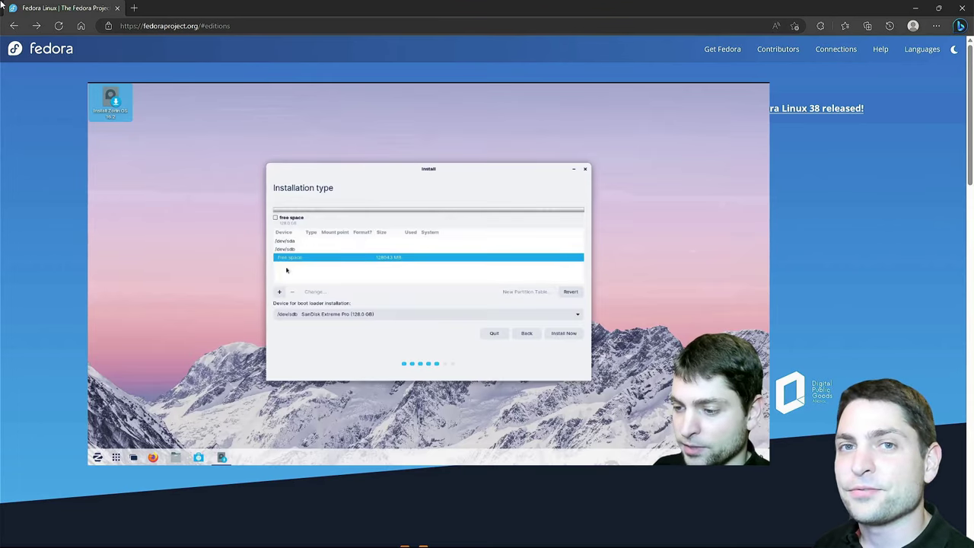
From the Fedora 38 release, go to the Workstation download page and download the x86_64 Live ISO
left_click(280, 293)
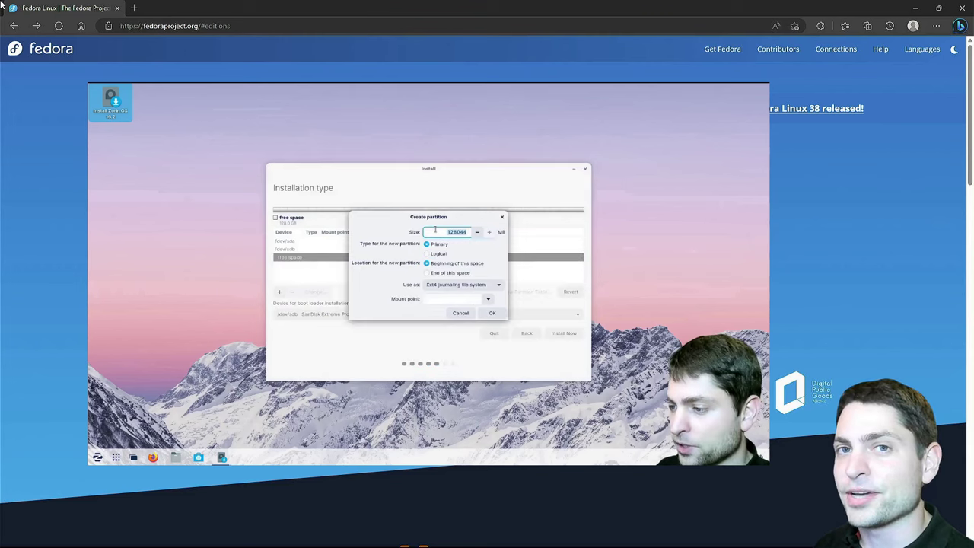
type("500")
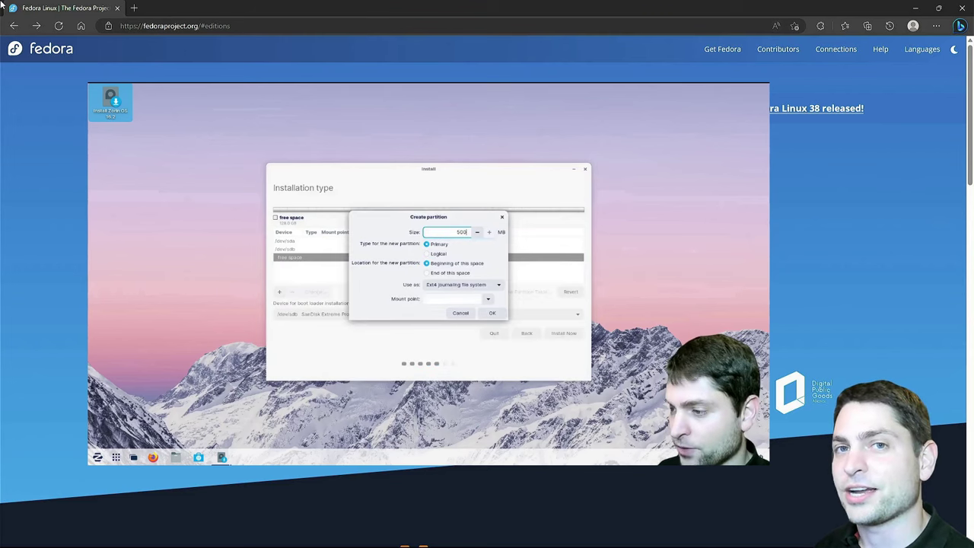
left_click(499, 284)
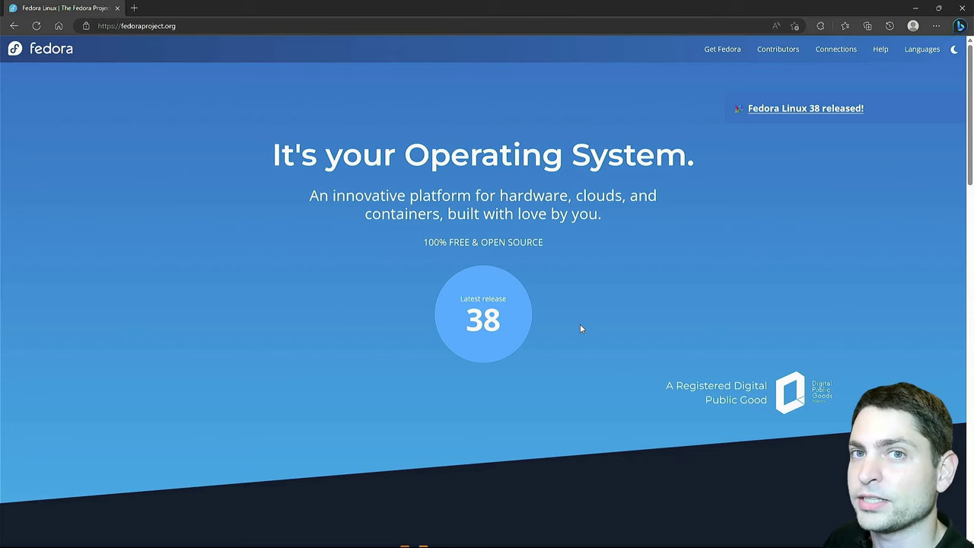
left_click(496, 329)
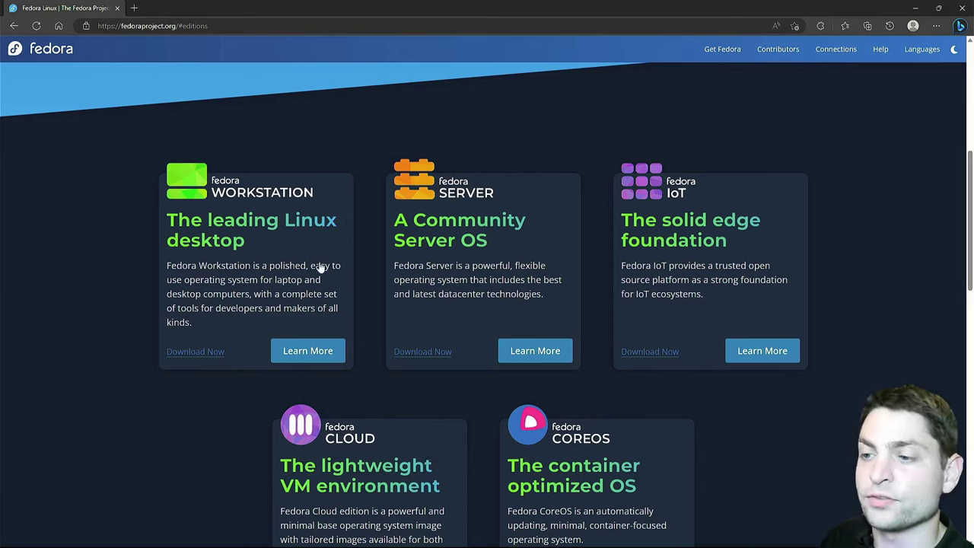
left_click(195, 356)
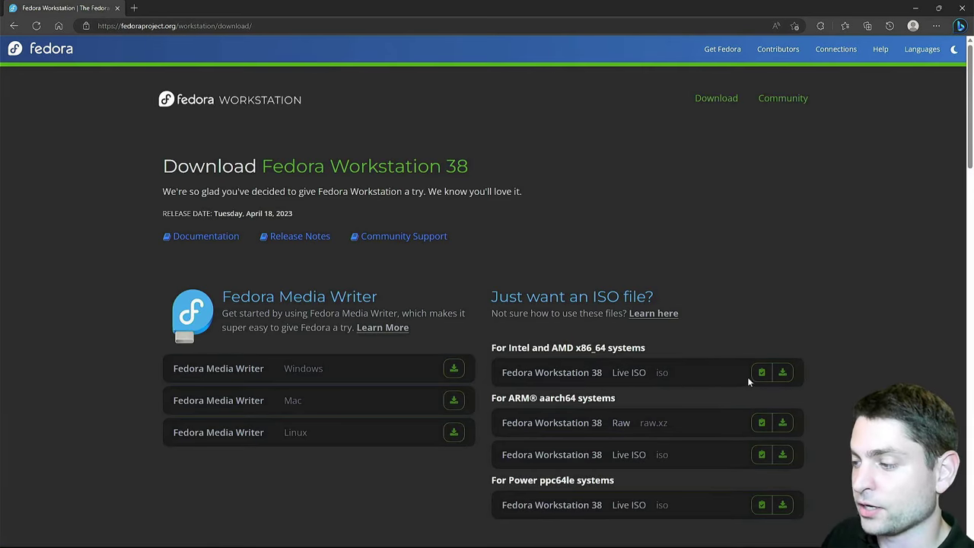
left_click(783, 372)
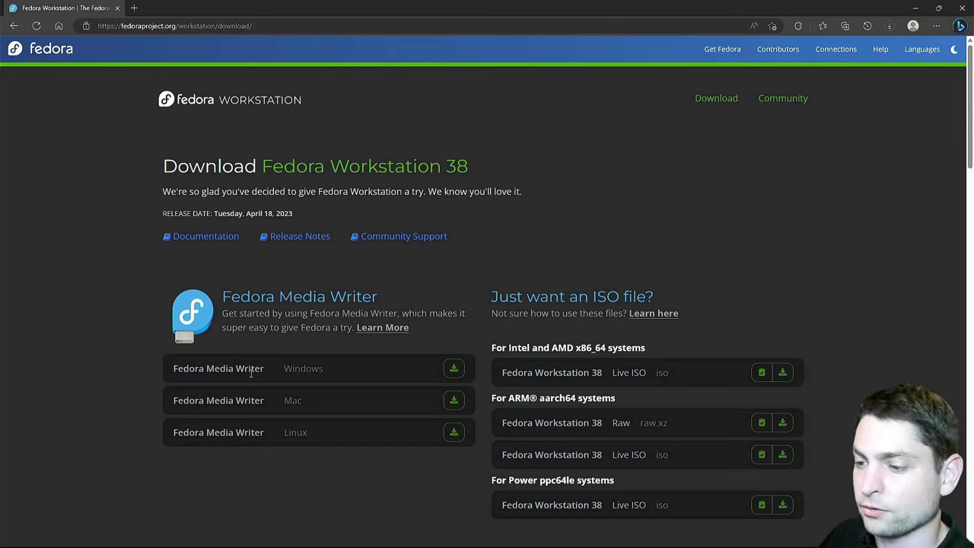
Download Fedora Media Writer for Windows and check the 1.95 GB Fedora ISO in Downloads
left_click(454, 368)
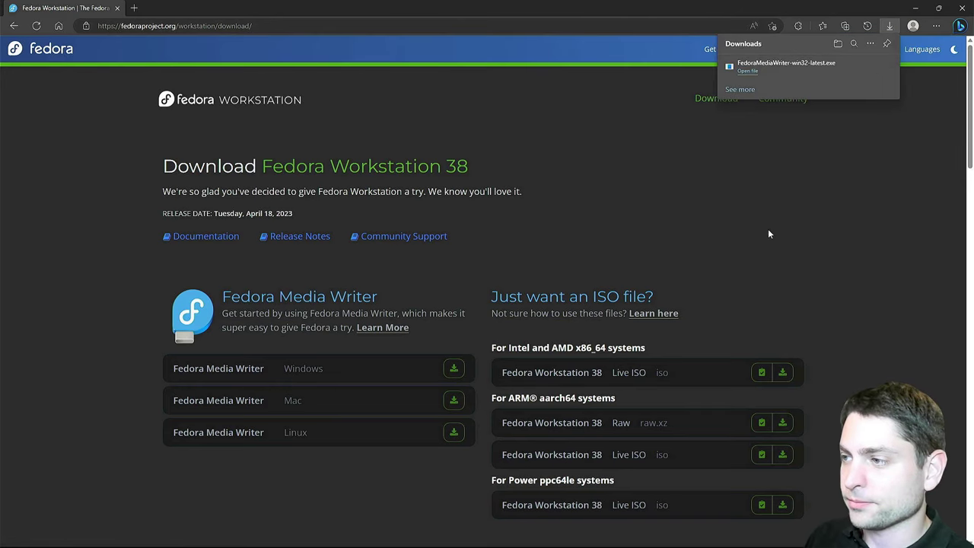
key("alt+Tab")
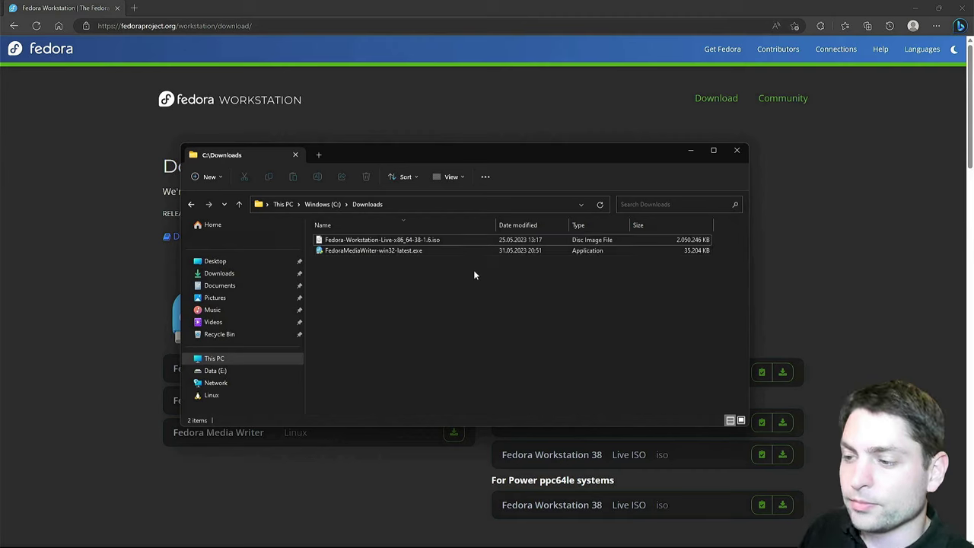
left_click(395, 242)
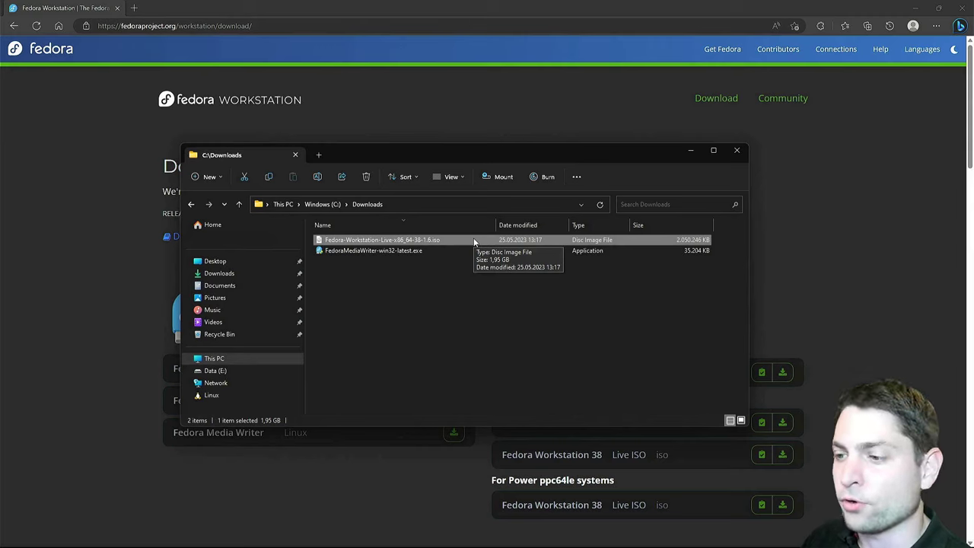
Run FedoraMediaWriter-win32-latest.exe, accept the license, install to the default folder and launch it
double_click(376, 252)
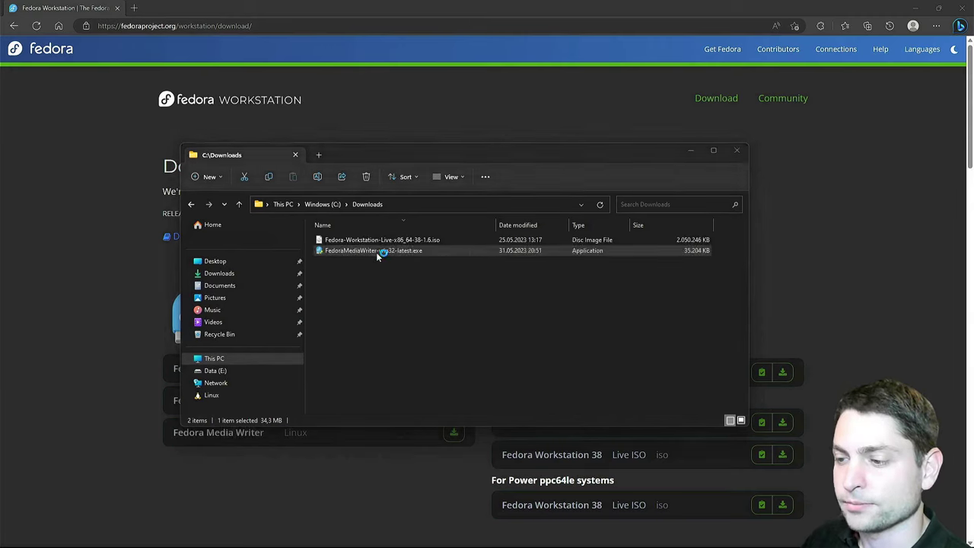
left_click(541, 362)
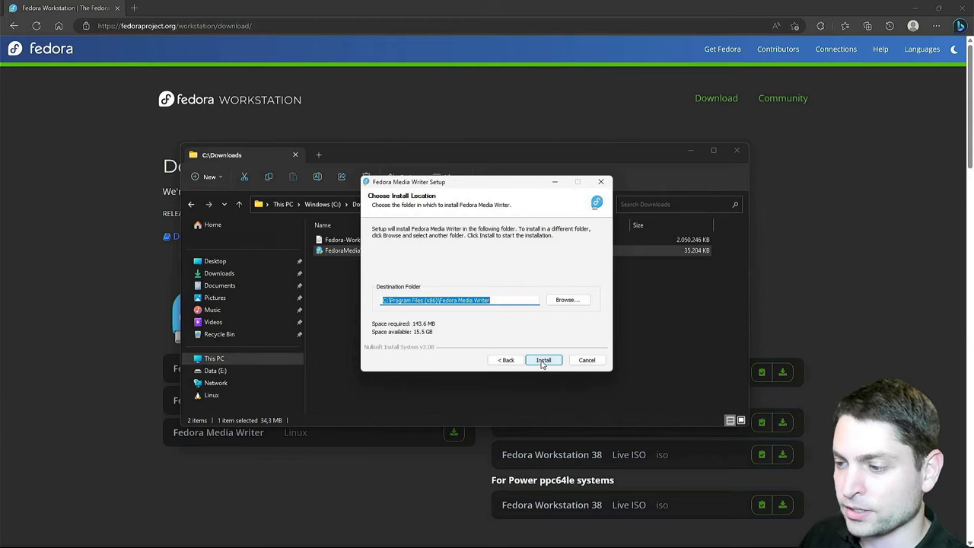
left_click(542, 362)
left_click(542, 362)
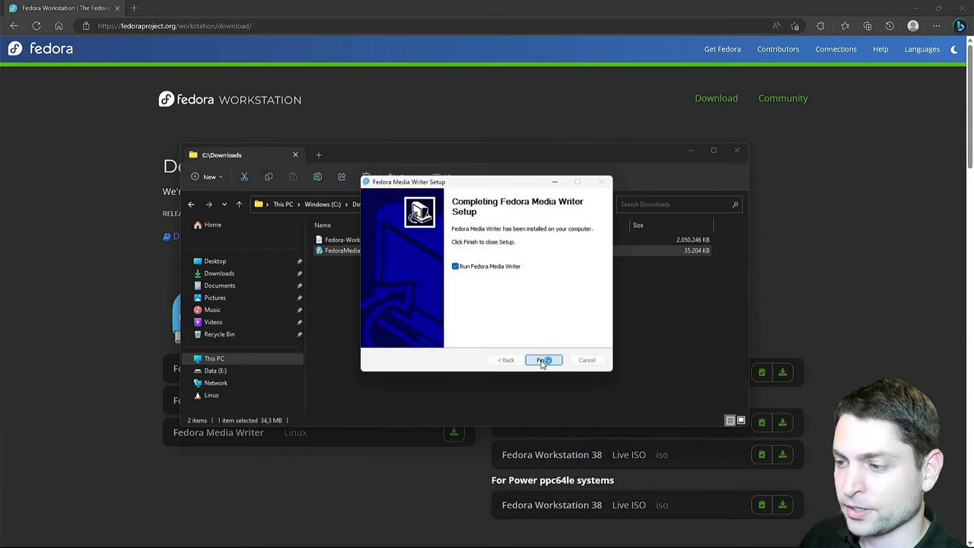
left_click(542, 362)
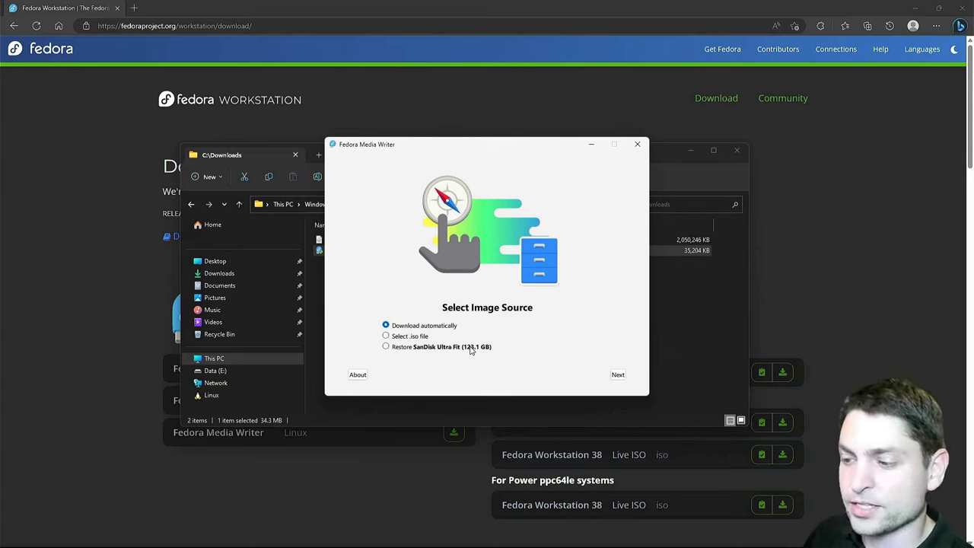
Write the local Fedora-Workstation-Live-x86_64-38-1.6.iso to the SanDisk USB drive, then close Media Writer
left_click(386, 336)
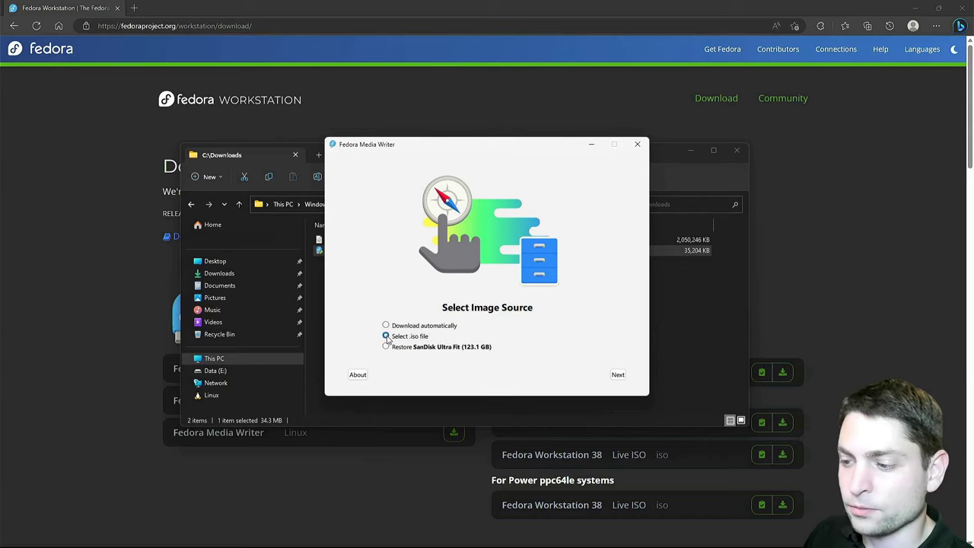
left_click(617, 375)
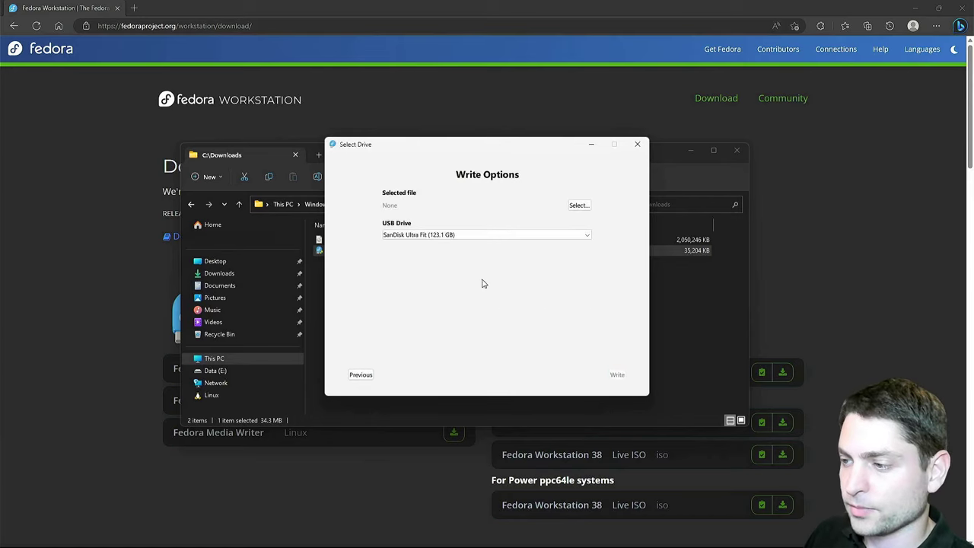
left_click(578, 205)
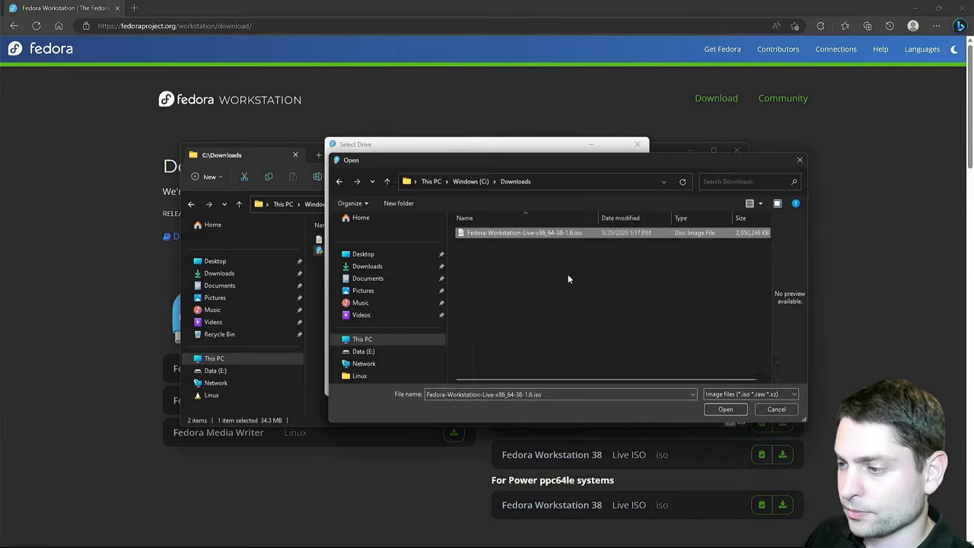
left_click(740, 410)
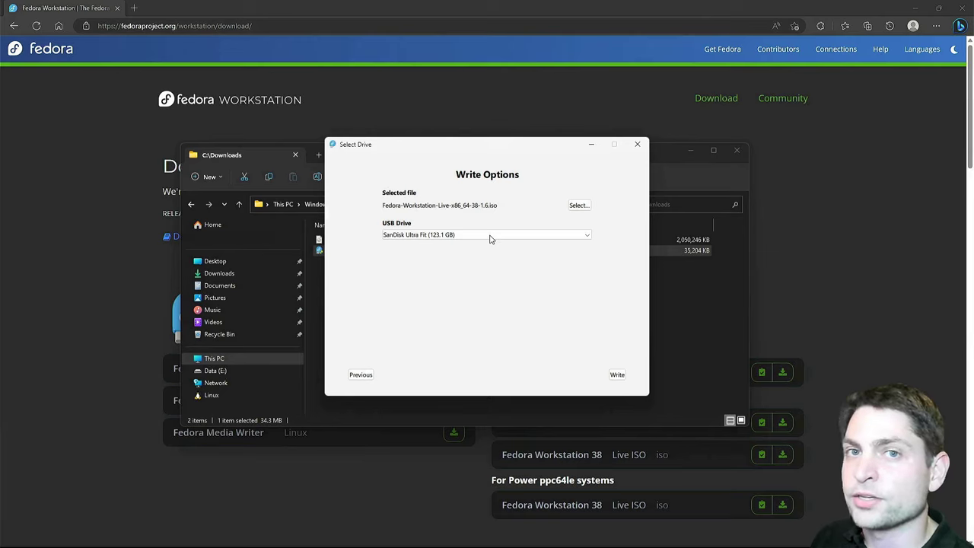
left_click(617, 375)
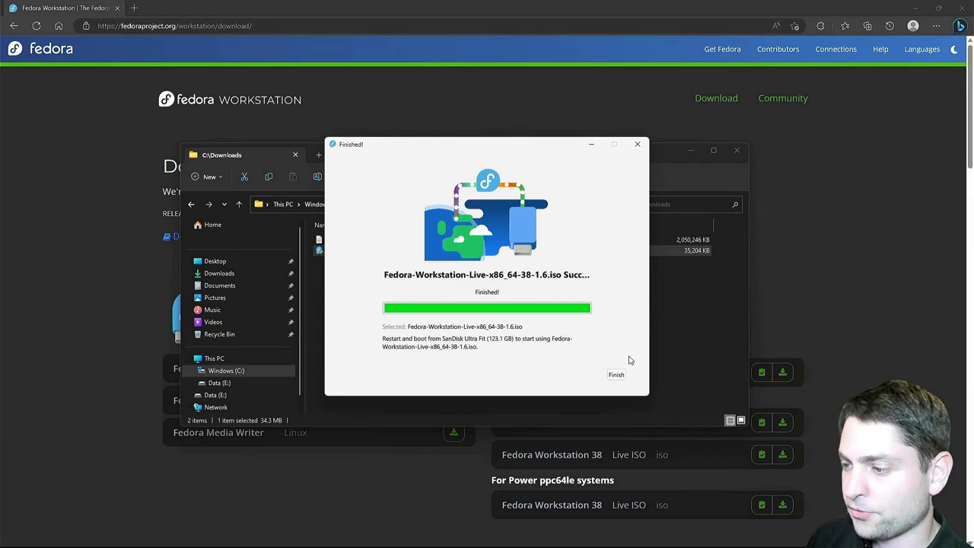
left_click(619, 374)
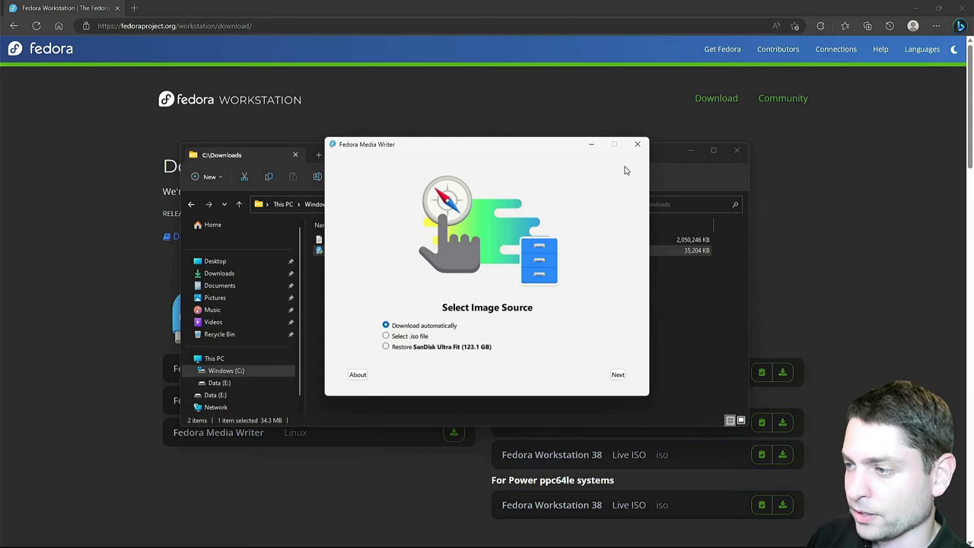
left_click(637, 144)
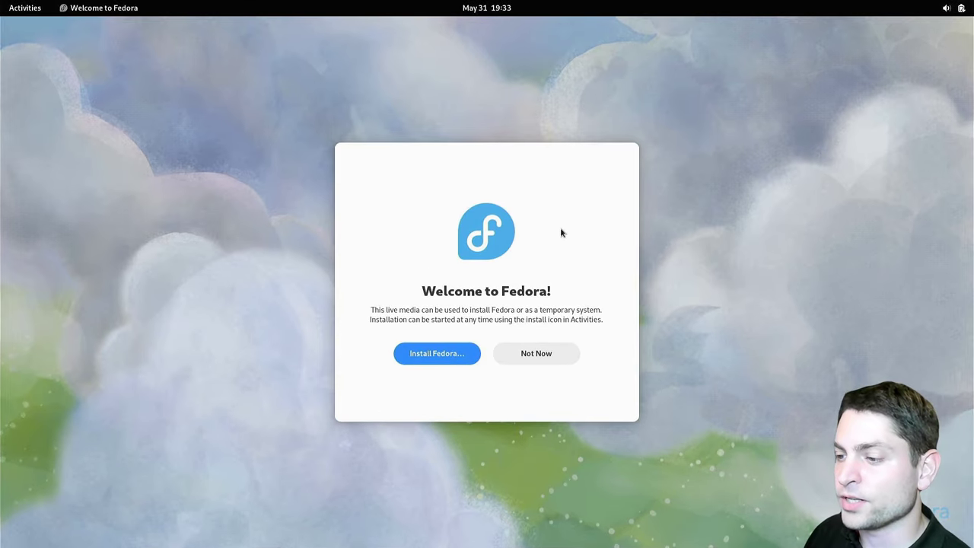
Start the Fedora installer from the live session and keep English as the installation language
left_click(570, 229)
left_click(424, 354)
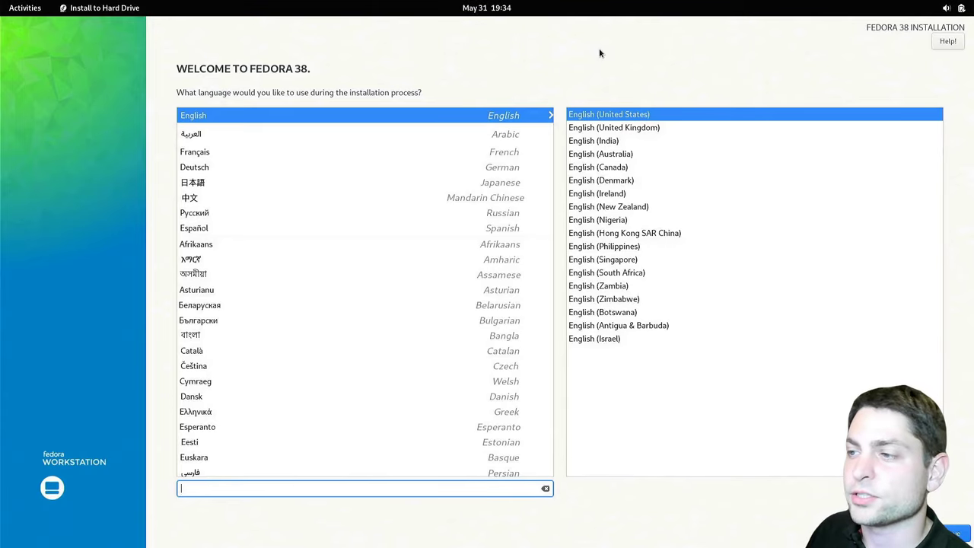
left_click(937, 532)
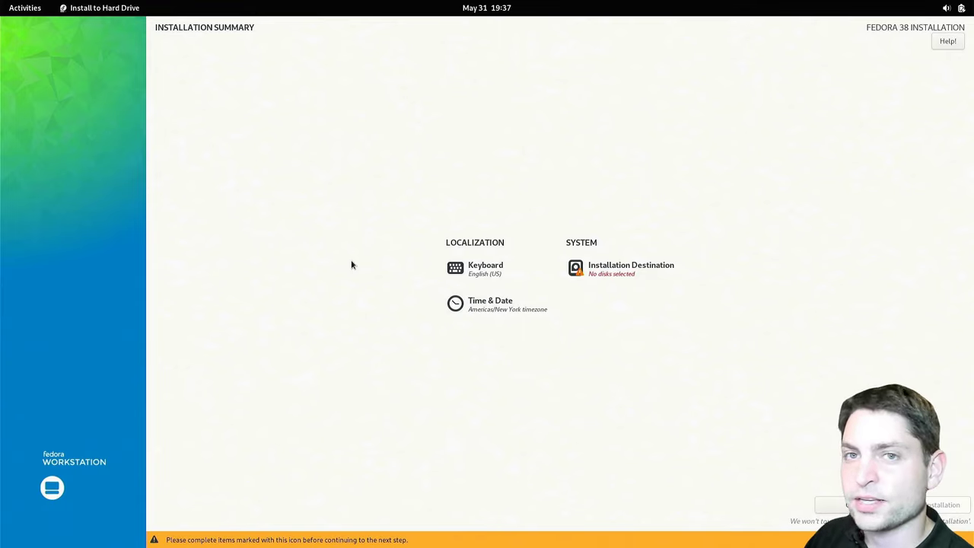
Select the 119.25 GiB SanDisk Extreme Pro disk as destination with Custom storage configuration
left_click(625, 265)
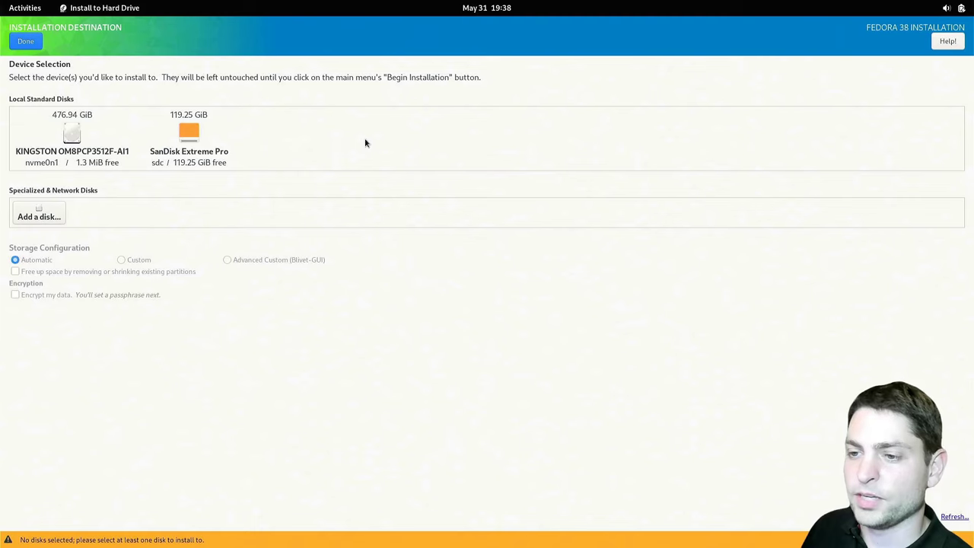
left_click(197, 139)
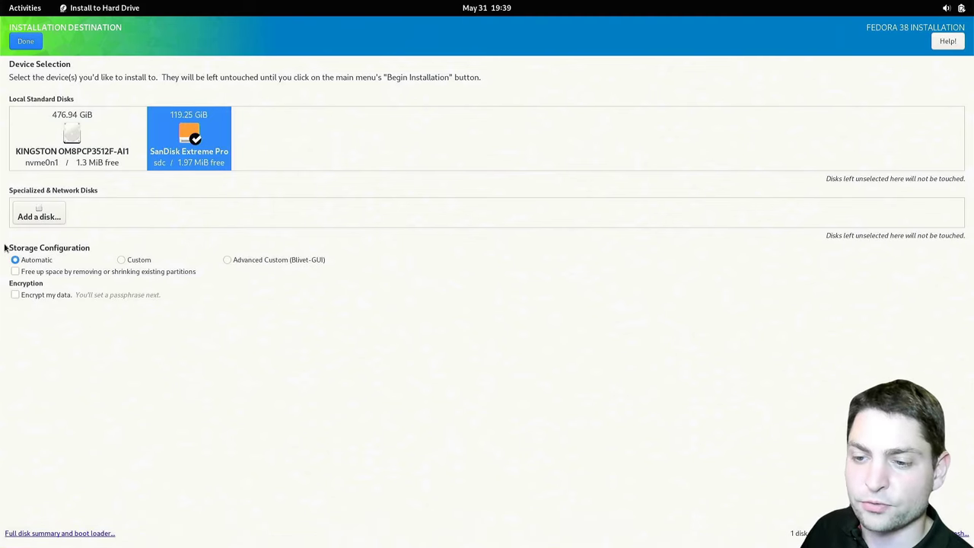
left_click(121, 262)
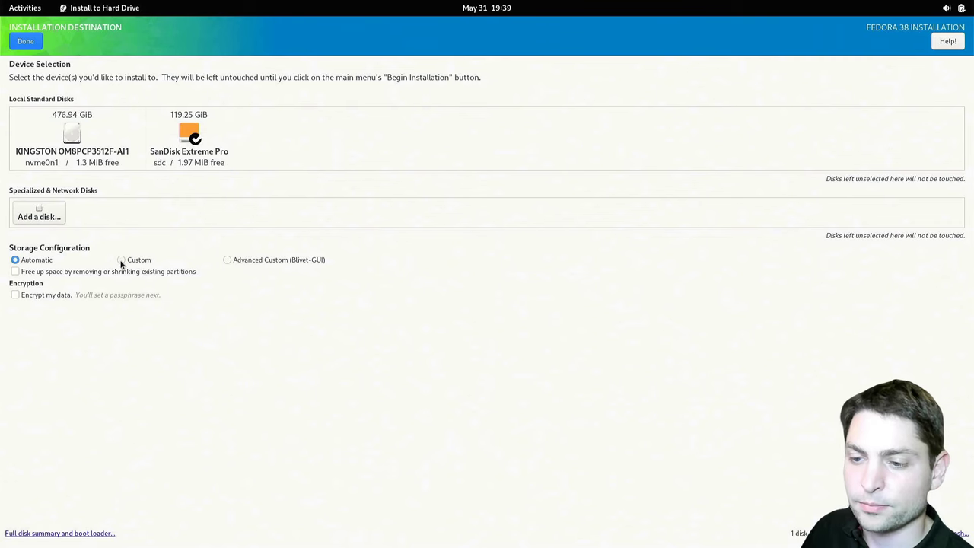
Create the mount points automatically and review the /boot, /boot/efi, btrfs and /home entries
left_click(26, 42)
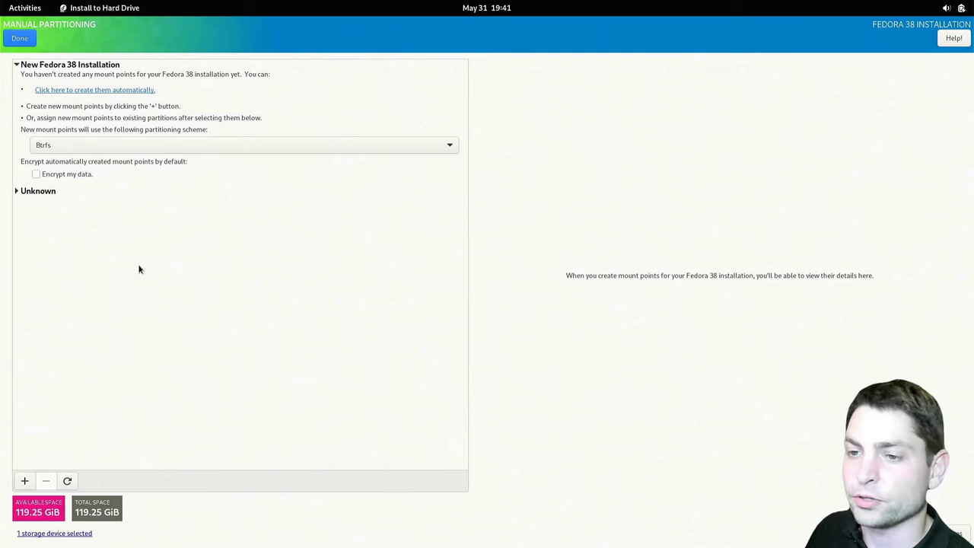
left_click(125, 91)
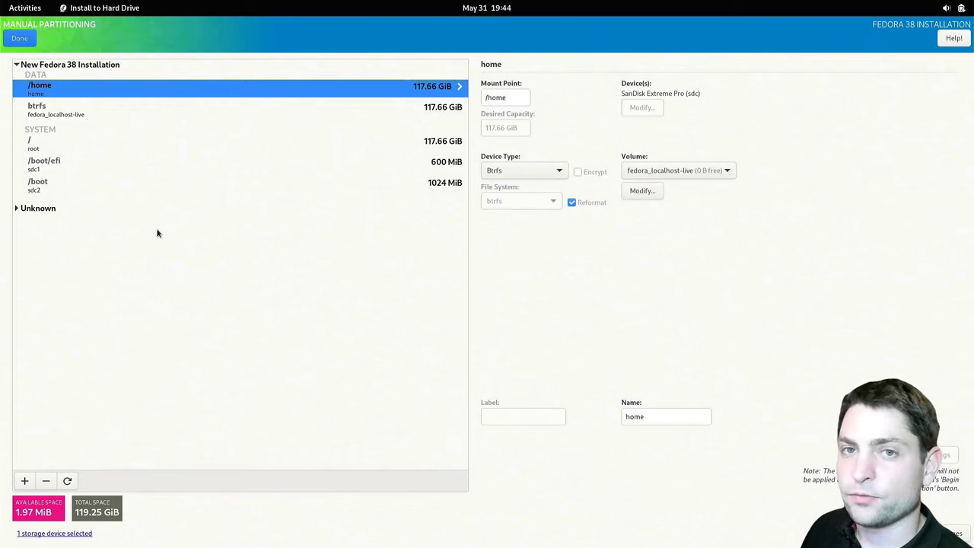
left_click(62, 184)
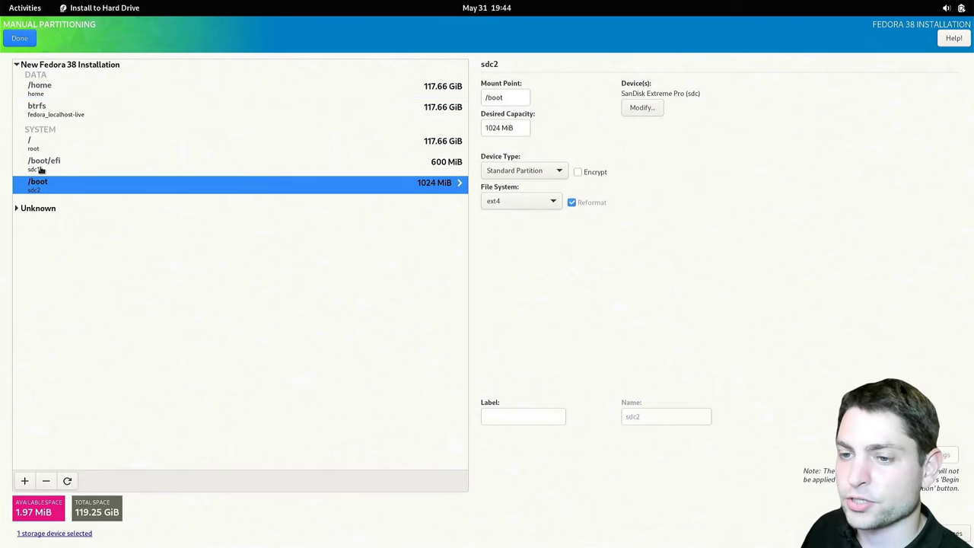
left_click(43, 164)
left_click(46, 112)
left_click(46, 89)
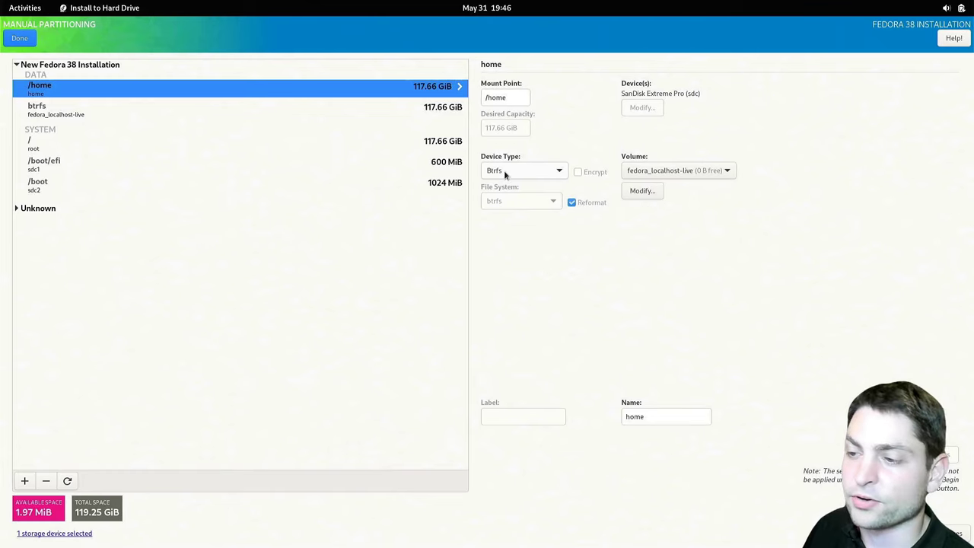
Try Standard Partition for /home, revert it to Btrfs, and finish manual partitioning
left_click(545, 172)
left_click(533, 159)
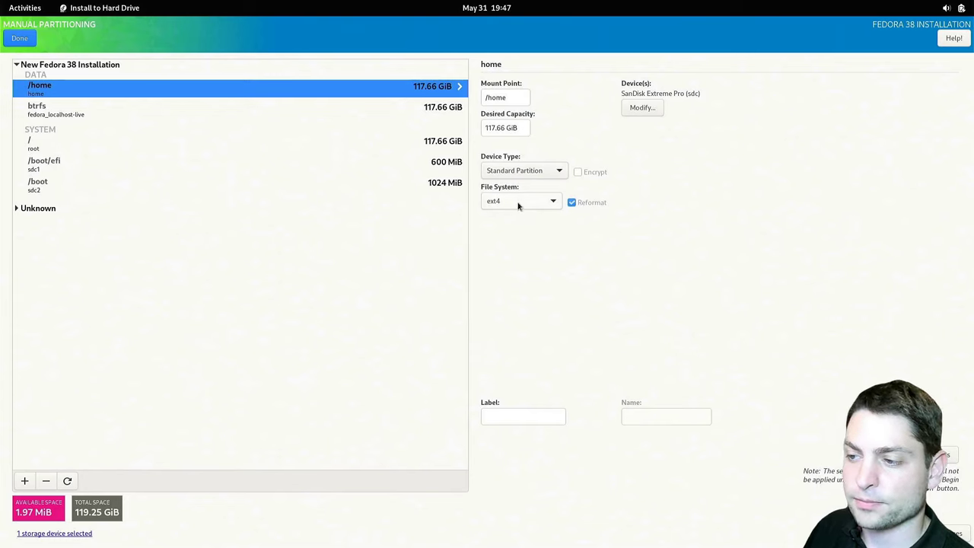
left_click(557, 171)
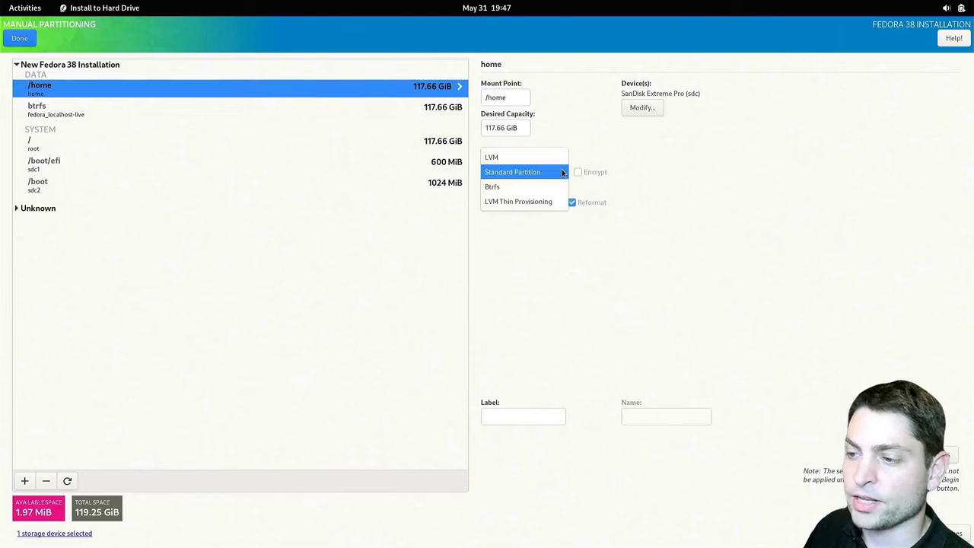
left_click(525, 190)
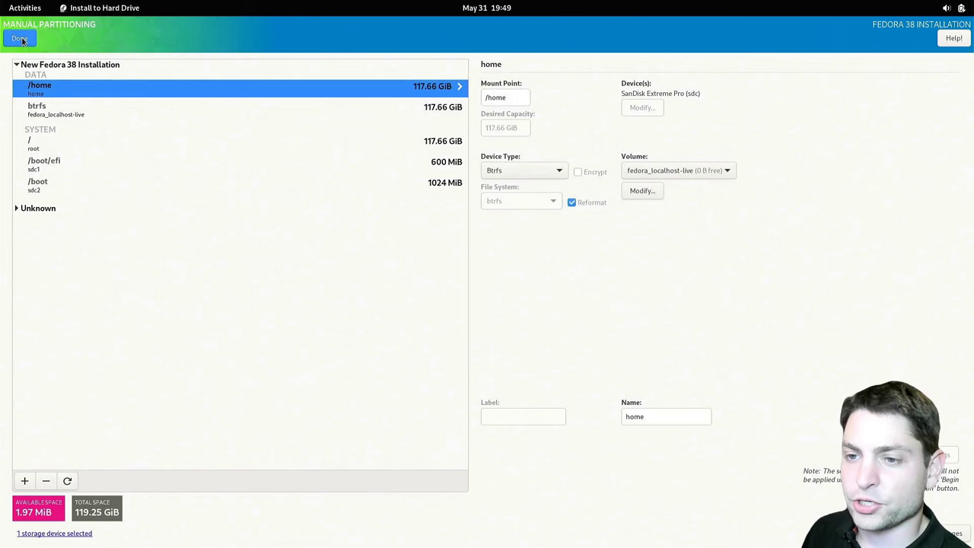
left_click(20, 40)
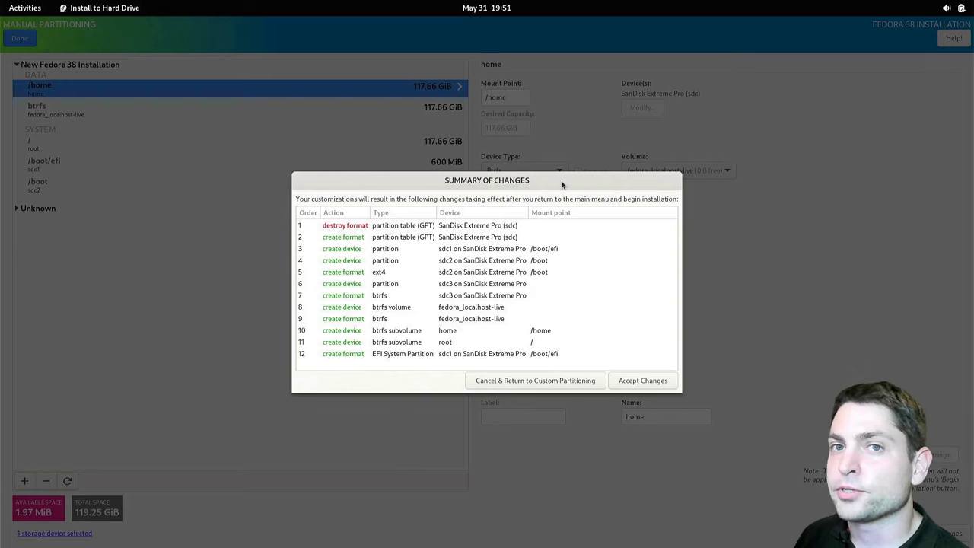
Accept the 12 partitioning changes and begin installing Fedora 38 onto the SanDisk drive
left_click(660, 380)
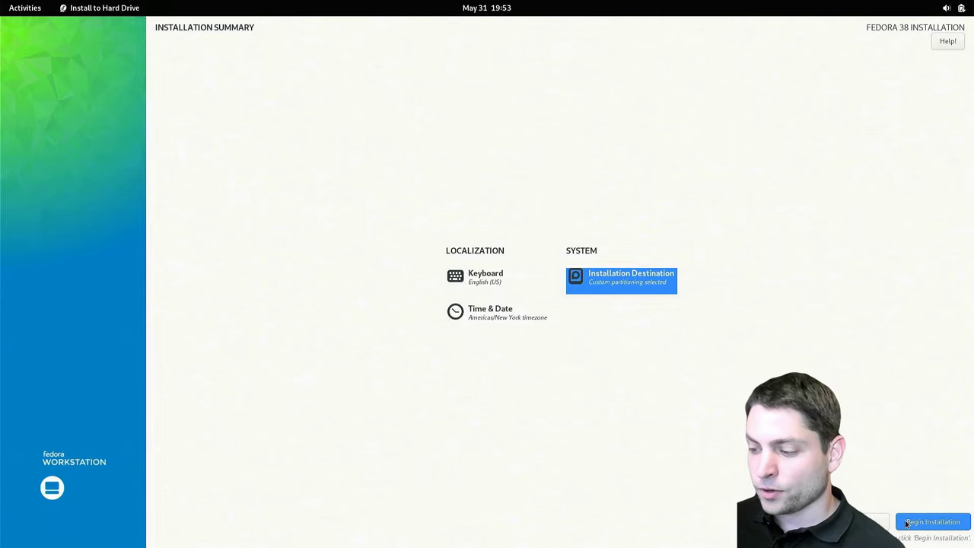
left_click(933, 522)
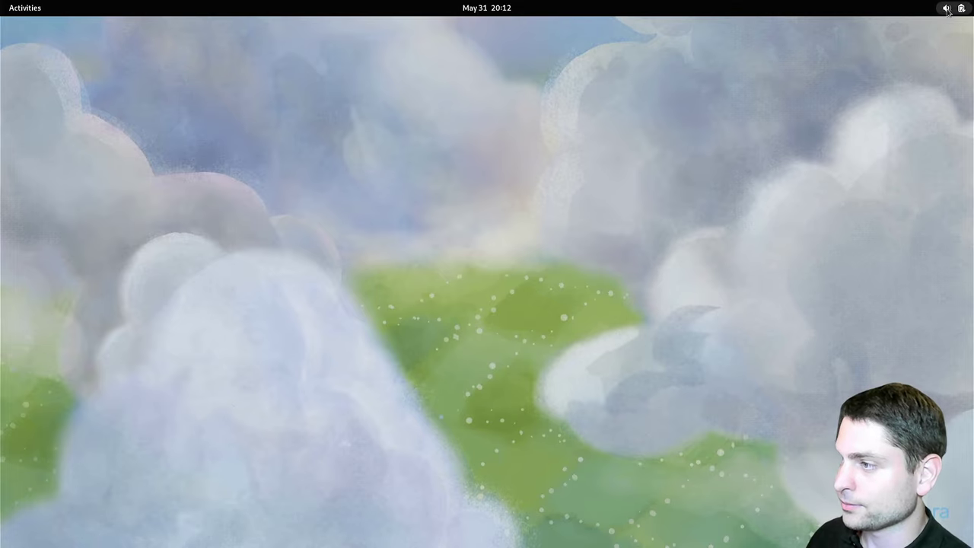
Restart into the installed system, start setup, and pass the Privacy and Third-Party Repositories pages
left_click(947, 7)
left_click(924, 42)
left_click(822, 117)
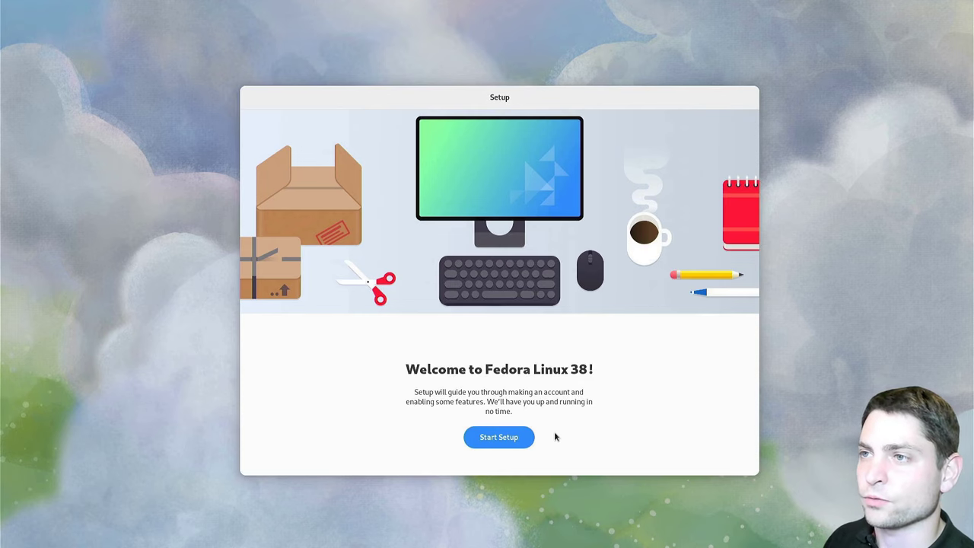
left_click(527, 441)
left_click(739, 99)
left_click(742, 104)
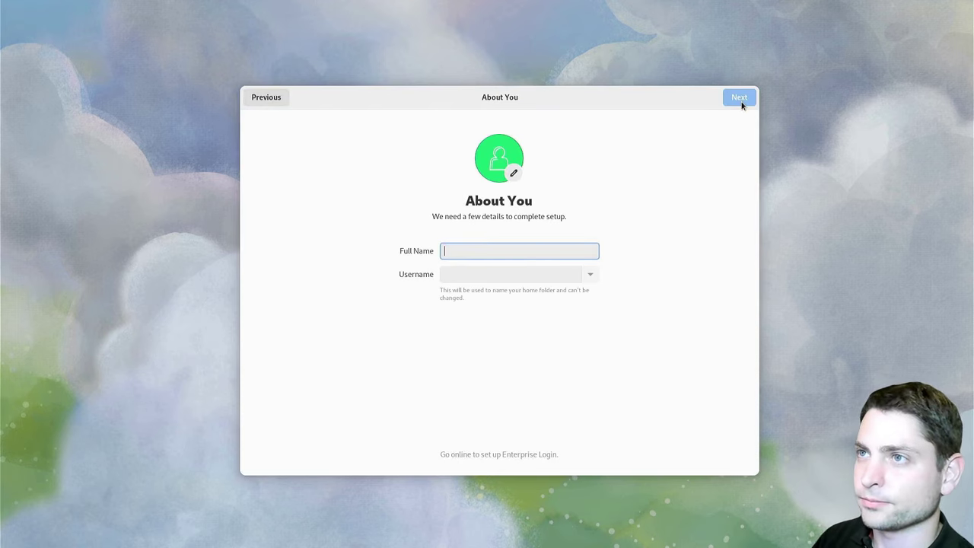
Enter the user's full name, then set and confirm the account password to finish setup
type("aglindner")
left_click(739, 99)
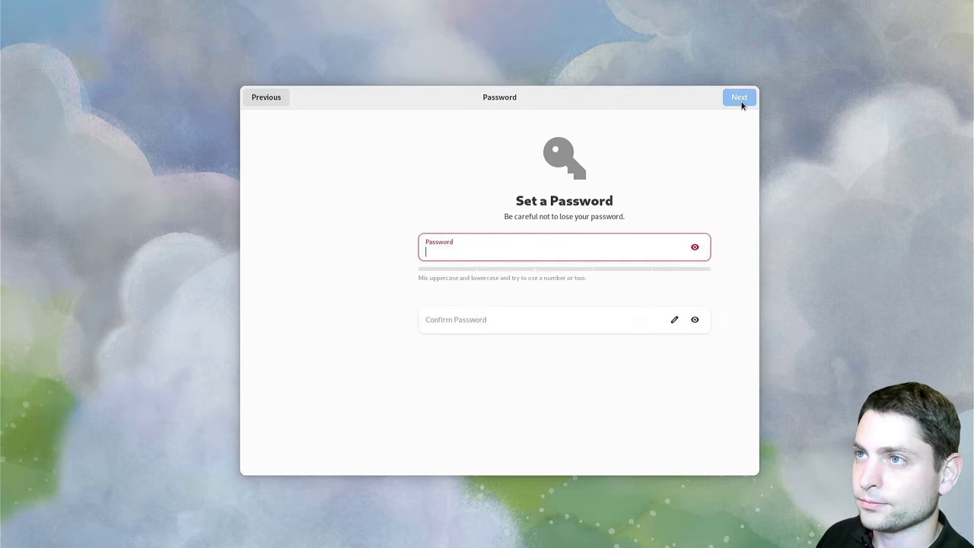
type("12345")
key("Tab")
key("Tab")
type("12345")
left_click(740, 98)
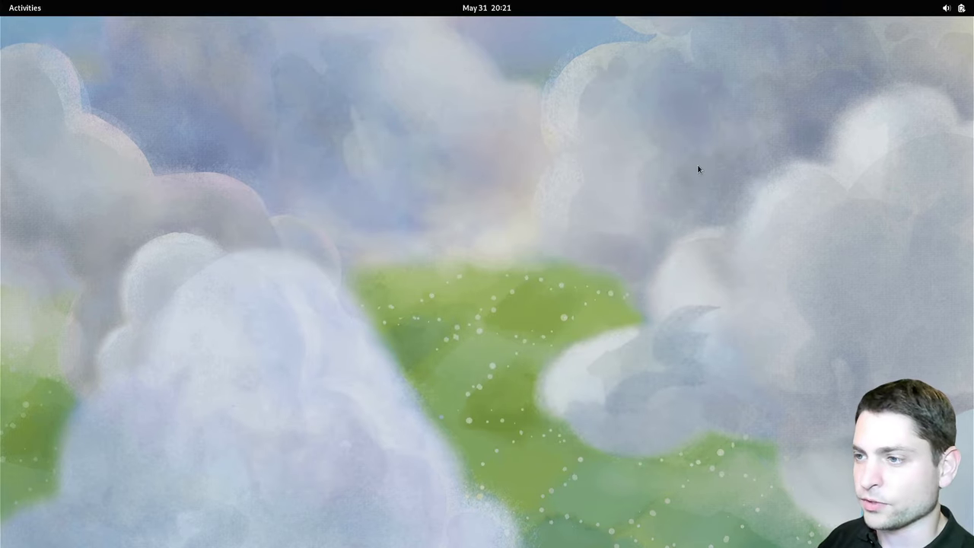
Search 'about' to open Settings › About and scroll to the Fedora Linux 38 (Workstation Edition) entry
key("super")
type("about")
key("Return")
scroll(713, 175, "down", 5)
scroll(712, 175, "down", 1)
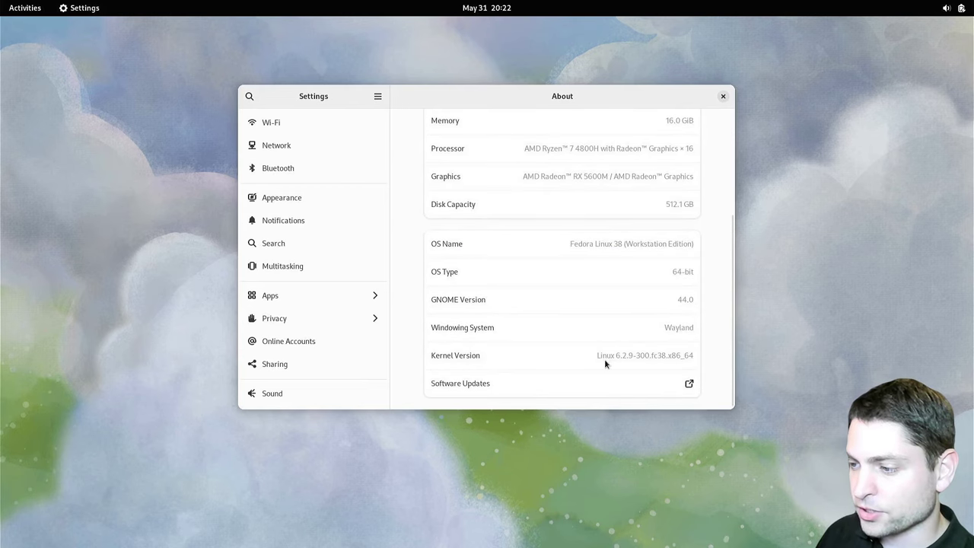